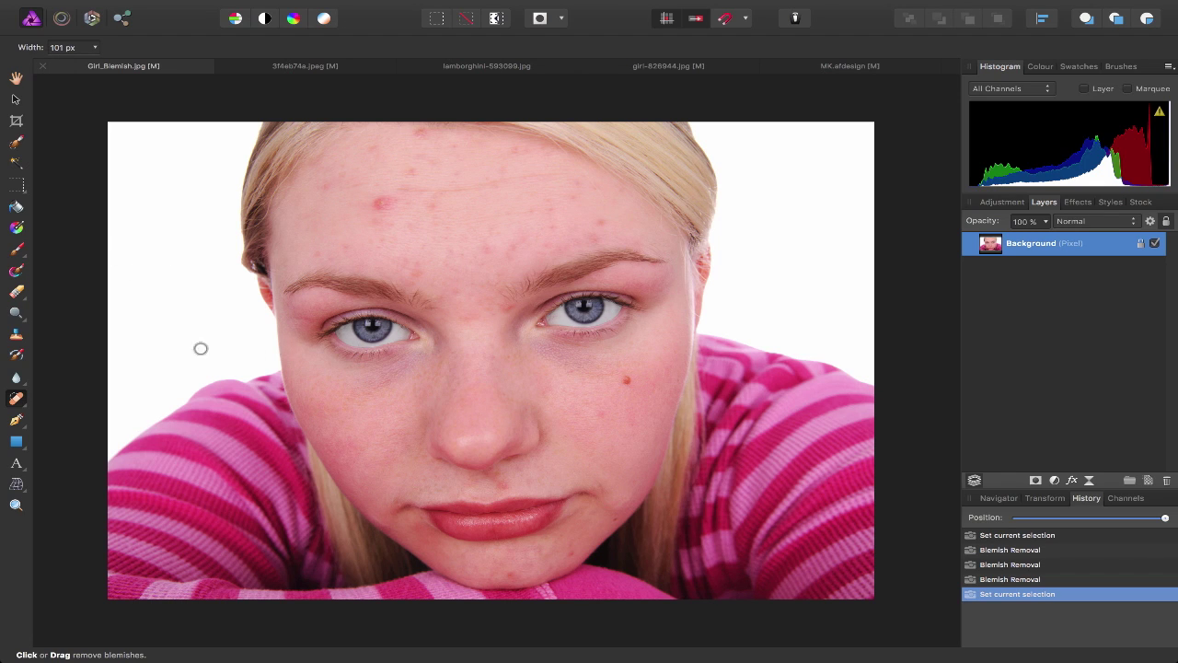
Step: With a 130 px Blemish Removal brush, clear the cheek mole and the red spots on the forehead
{"action": "left_click", "coordinate": [25, 405]}
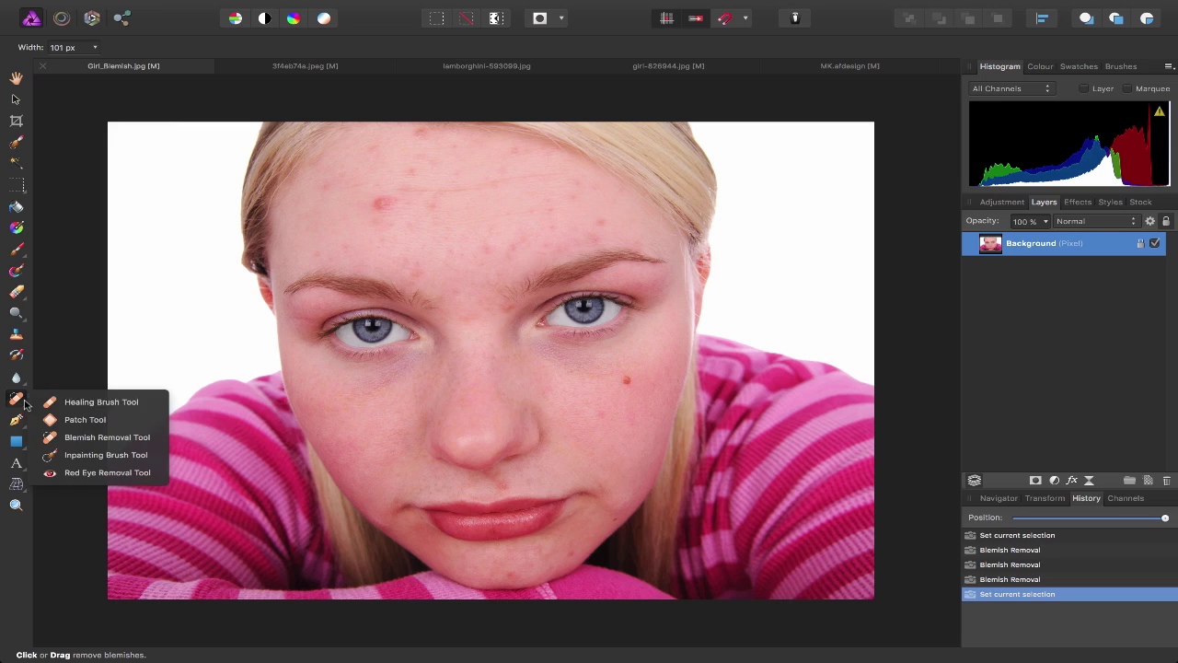
{"action": "left_click", "coordinate": [96, 438]}
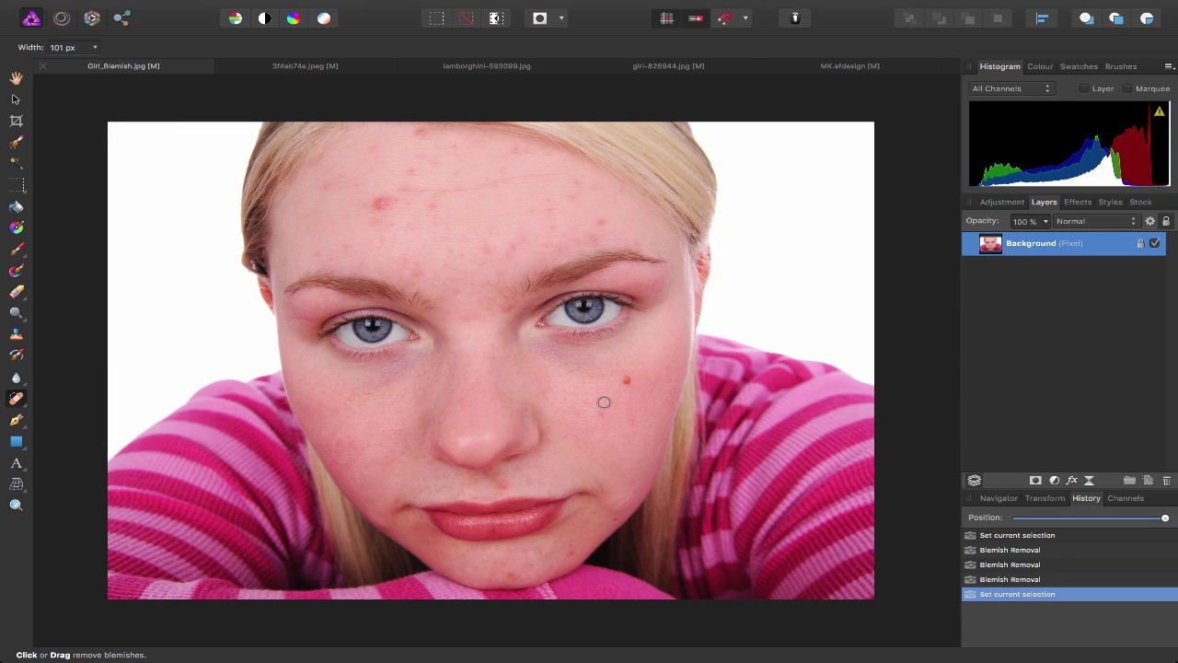
{"action": "key", "text": "bracketright"}
{"action": "key", "text": "bracketright"}
{"action": "key", "text": "bracketright"}
{"action": "key", "text": "bracketright"}
{"action": "left_click", "coordinate": [627, 383]}
{"action": "left_click", "coordinate": [399, 212]}
{"action": "left_click", "coordinate": [395, 200]}
{"action": "left_click", "coordinate": [428, 142]}
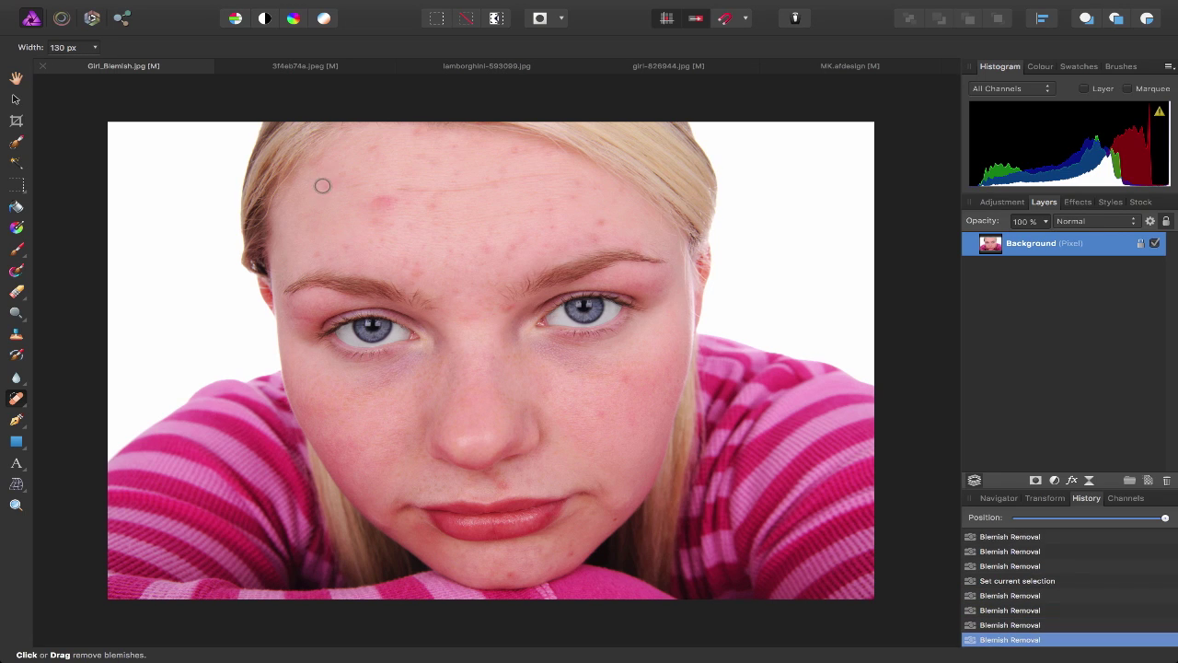
{"action": "left_click", "coordinate": [324, 185]}
{"action": "left_click", "coordinate": [384, 203]}
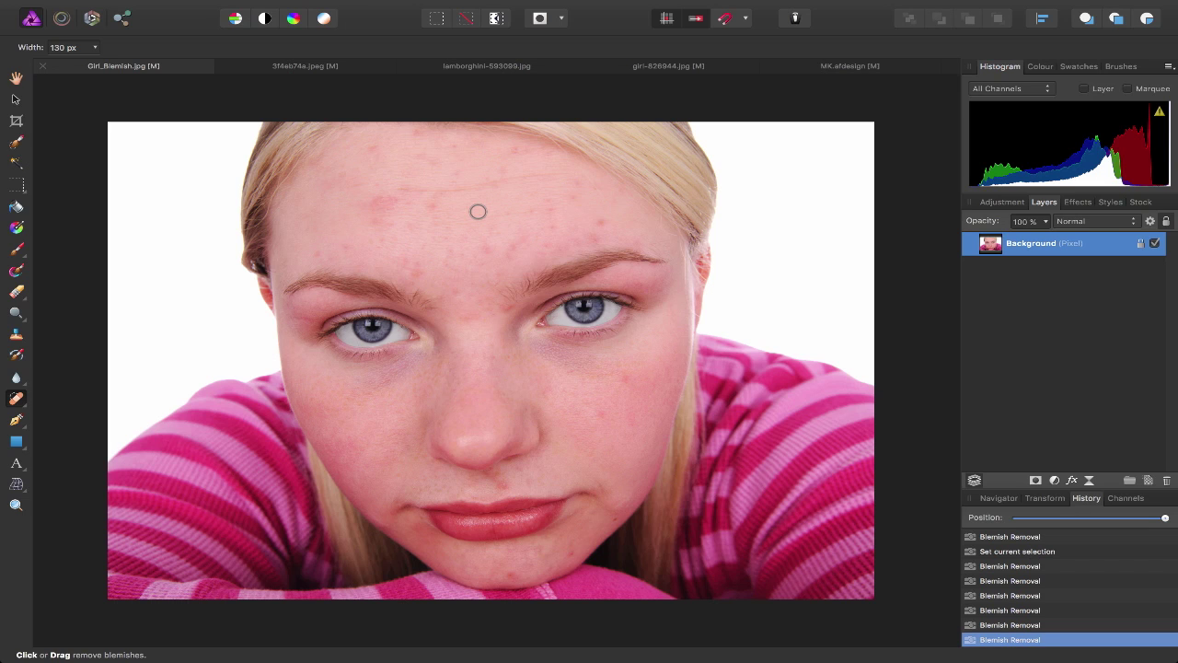
Step: Add 'Affinity' artistic text on the forehead, move it toward the nose, then delete it
{"action": "left_click", "coordinate": [25, 472]}
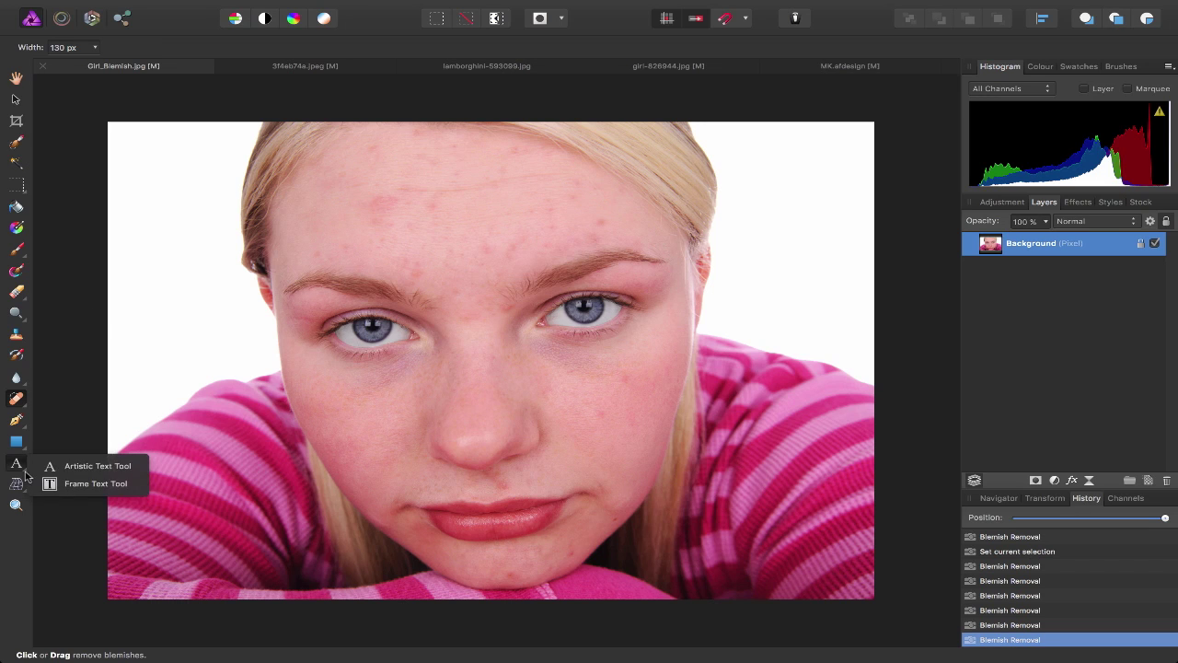
{"action": "left_click", "coordinate": [90, 470]}
{"action": "left_click_drag", "start_coordinate": [231, 300], "coordinate": [238, 319]}
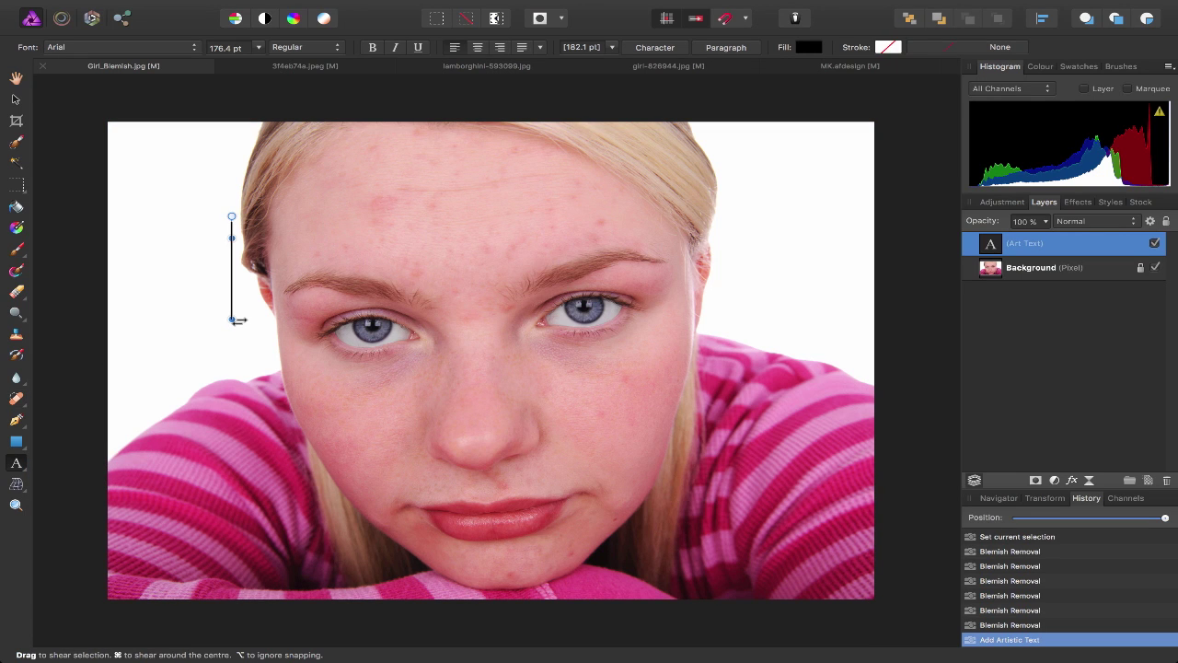
{"action": "type", "text": "Aff"}
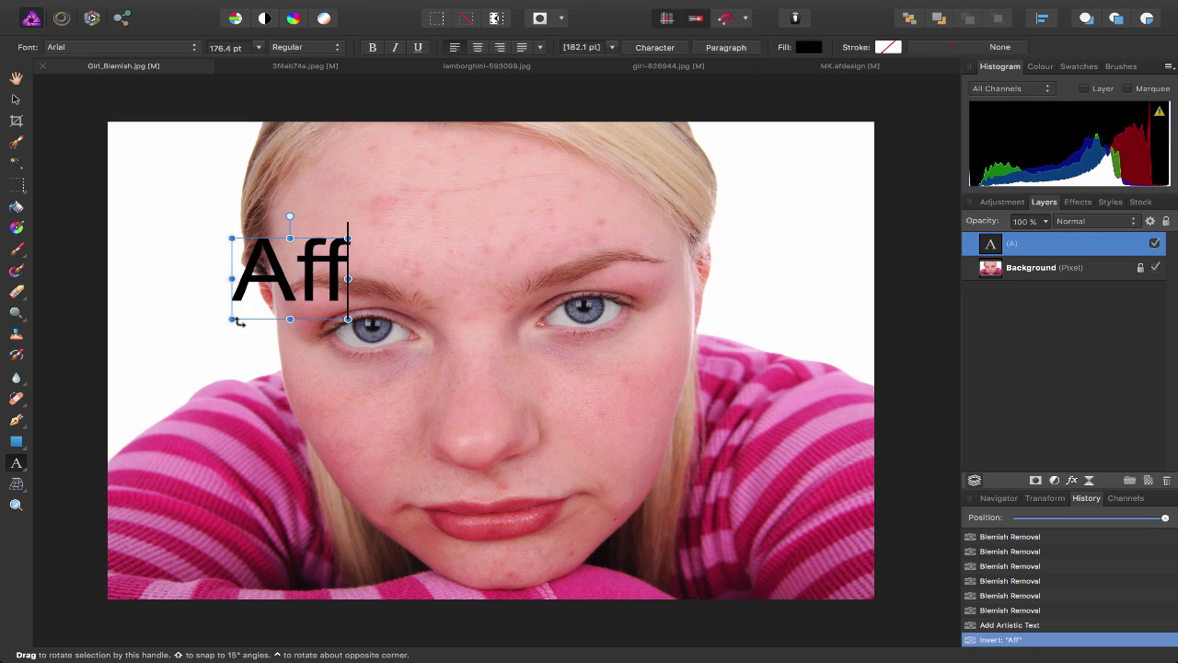
{"action": "type", "text": "inity"}
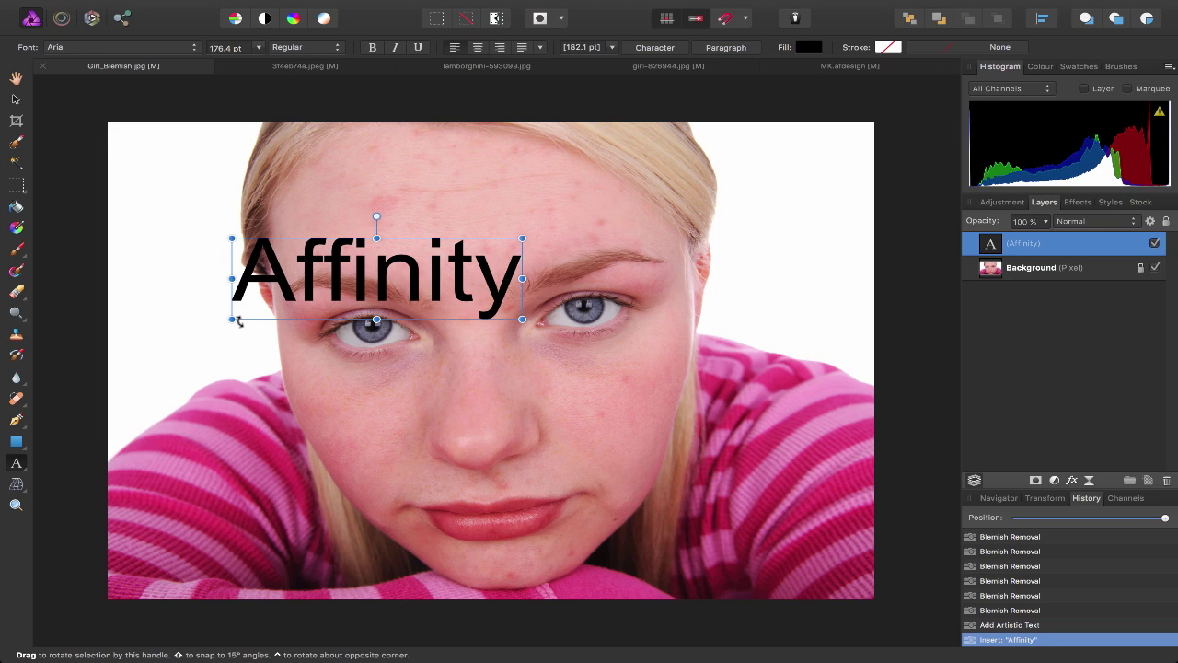
{"action": "left_click", "coordinate": [17, 99]}
{"action": "left_click_drag", "start_coordinate": [323, 285], "coordinate": [430, 398]}
{"action": "key", "text": "Delete"}
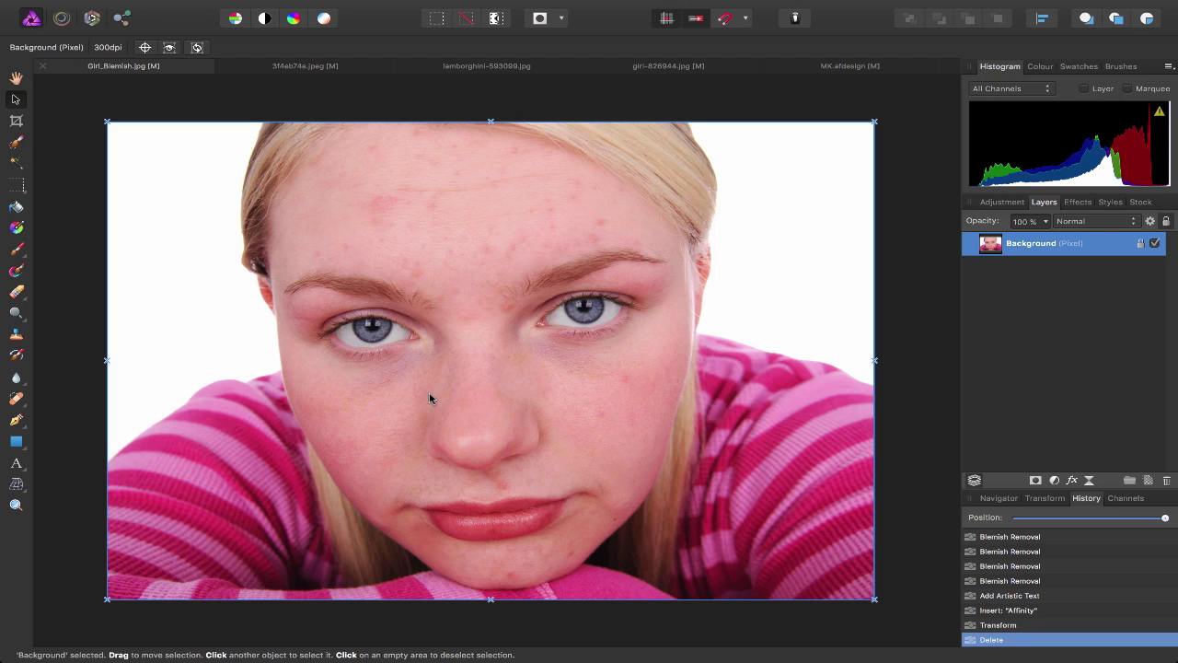
{"action": "left_click", "coordinate": [430, 398]}
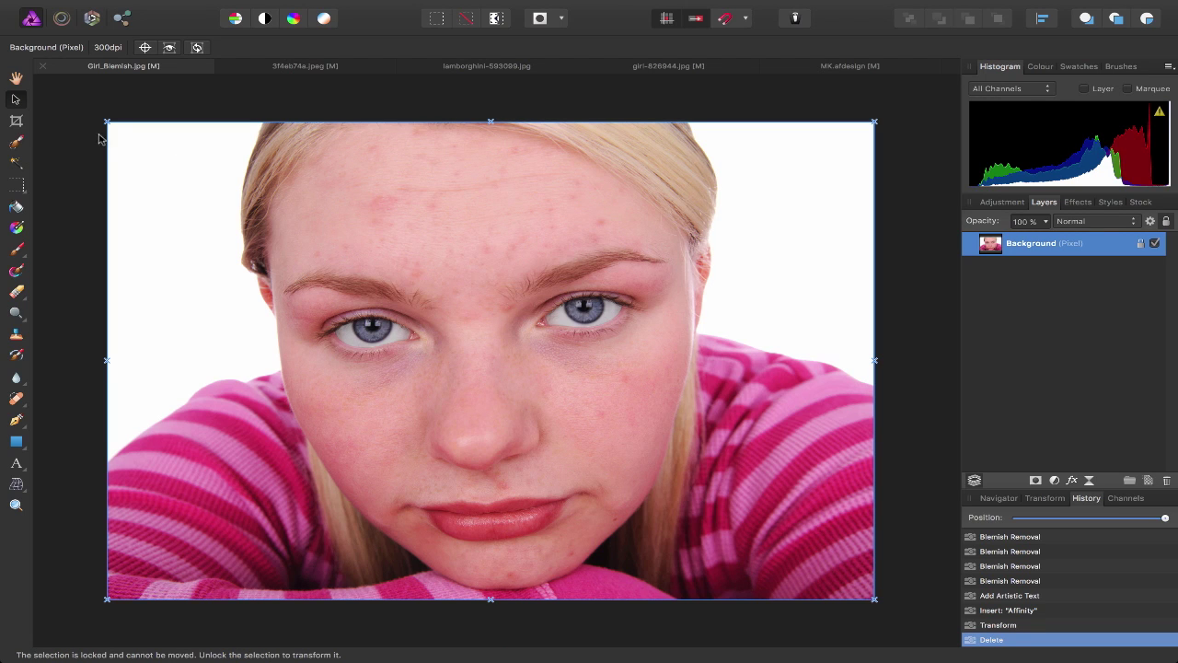
Step: Paint a selection over the girl with a 112 px Selection Brush, then bring up 3f4eb74a.jpeg
{"action": "left_click", "coordinate": [18, 144]}
{"action": "key", "text": "bracketright"}
{"action": "key", "text": "bracketright"}
{"action": "key", "text": "bracketright"}
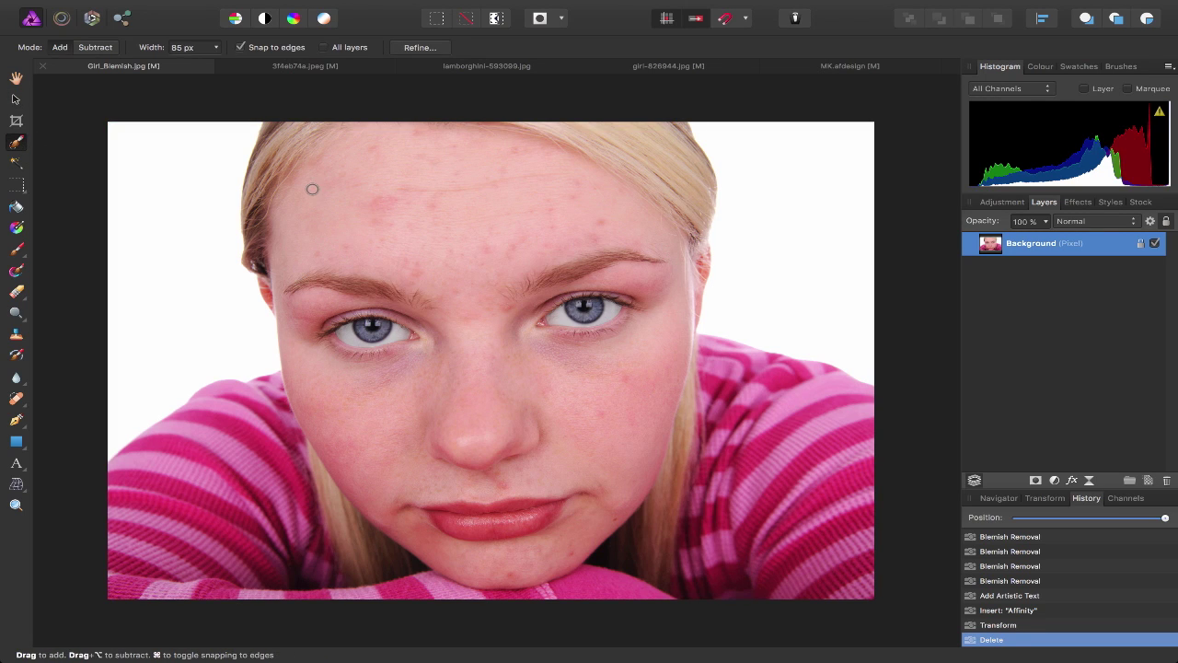
{"action": "mouse_move", "coordinate": [318, 190]}
{"action": "left_mouse_down"}
{"action": "mouse_move", "coordinate": [475, 380]}
{"action": "mouse_move", "coordinate": [374, 461]}
{"action": "mouse_move", "coordinate": [556, 377]}
{"action": "mouse_move", "coordinate": [558, 391]}
{"action": "mouse_move", "coordinate": [764, 398]}
{"action": "mouse_move", "coordinate": [407, 128]}
{"action": "mouse_move", "coordinate": [614, 244]}
{"action": "mouse_move", "coordinate": [635, 276]}
{"action": "left_mouse_up"}
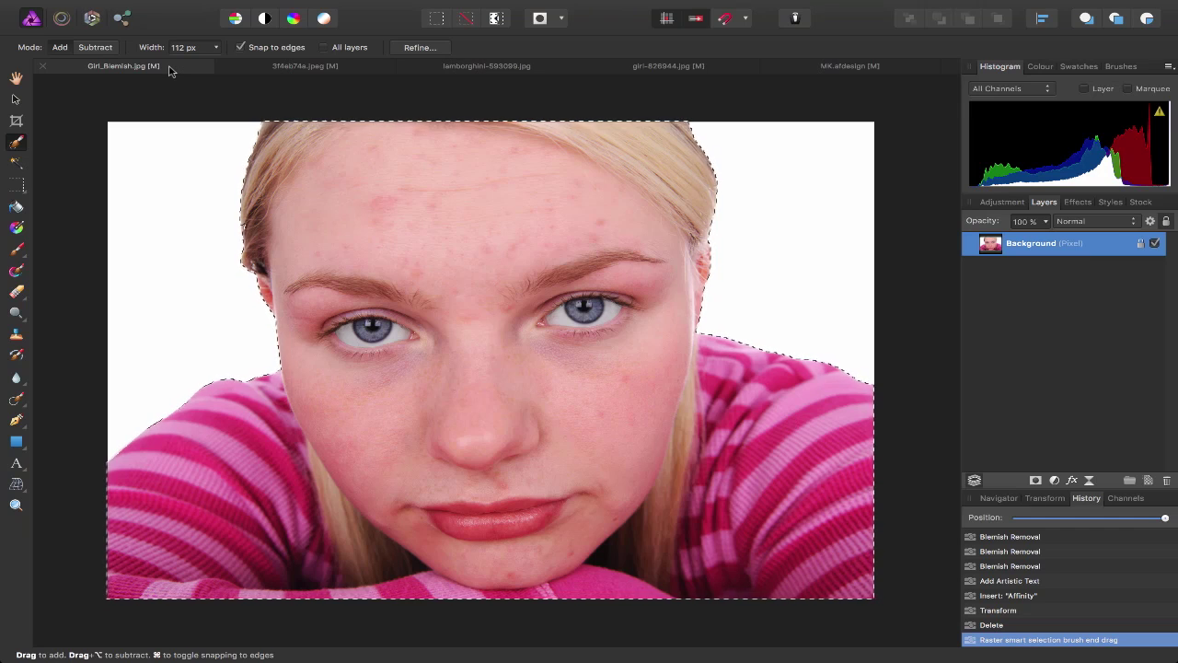
{"action": "left_click", "coordinate": [272, 66]}
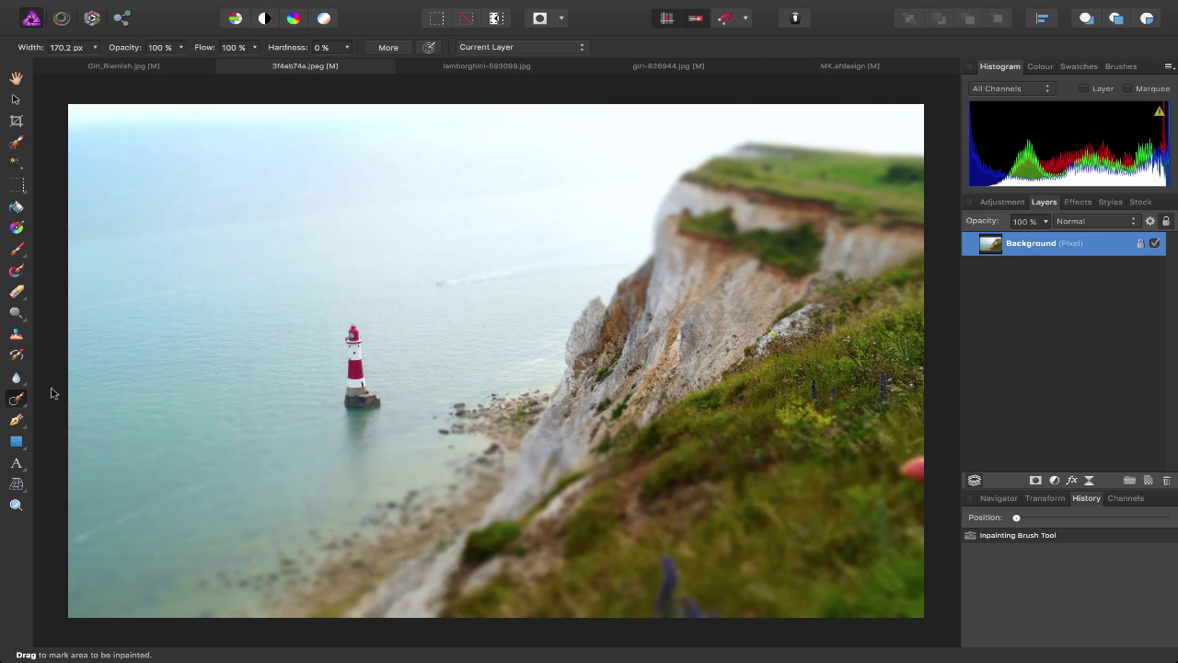
Step: Inpaint the lighthouse out of the cliff scene in two strokes, then show lamborghini-593099.jpg
{"action": "left_click", "coordinate": [16, 398]}
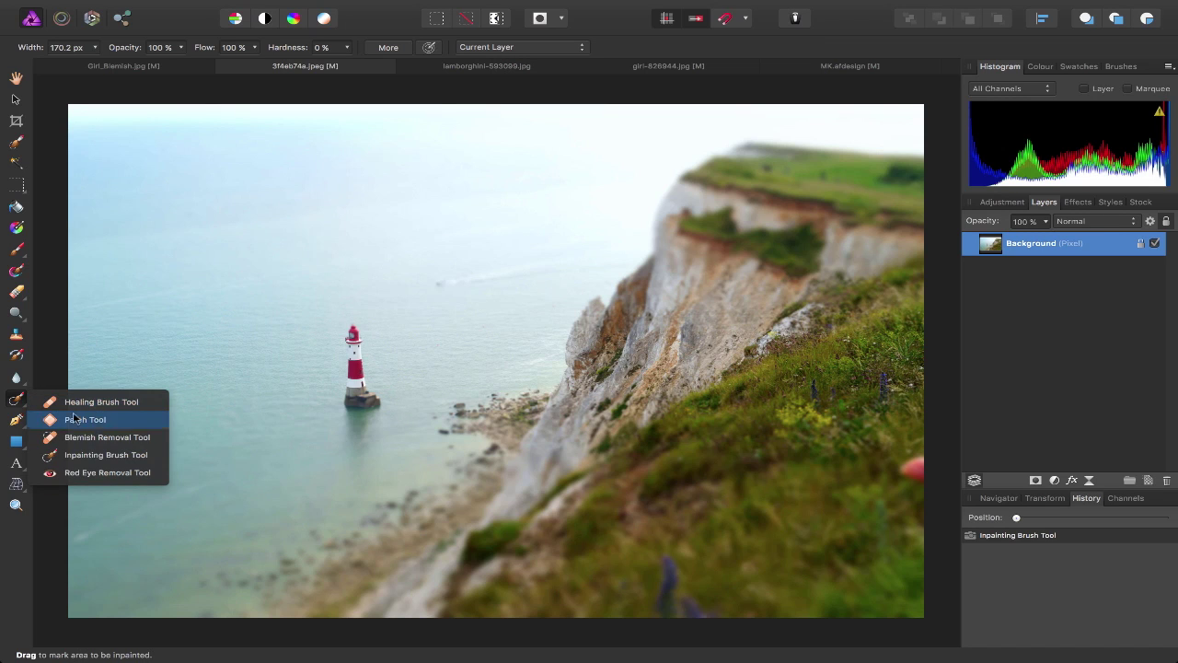
{"action": "left_click", "coordinate": [109, 455]}
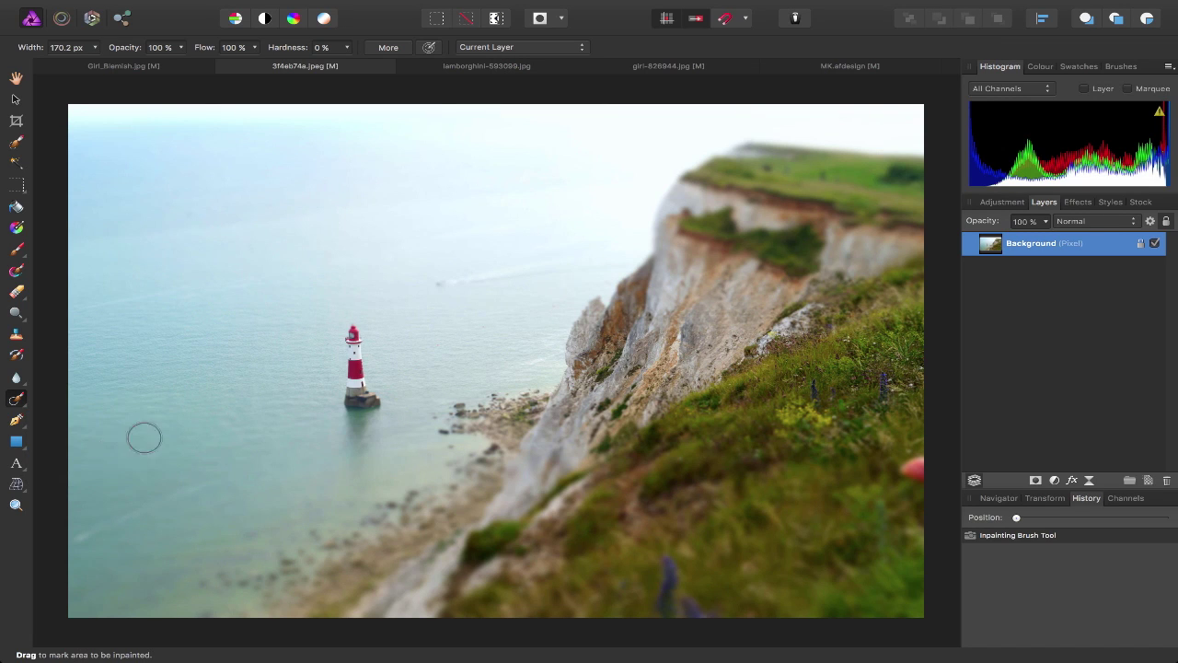
{"action": "mouse_move", "coordinate": [348, 329]}
{"action": "left_mouse_down"}
{"action": "mouse_move", "coordinate": [356, 409]}
{"action": "mouse_move", "coordinate": [378, 416]}
{"action": "mouse_move", "coordinate": [343, 416]}
{"action": "left_mouse_up"}
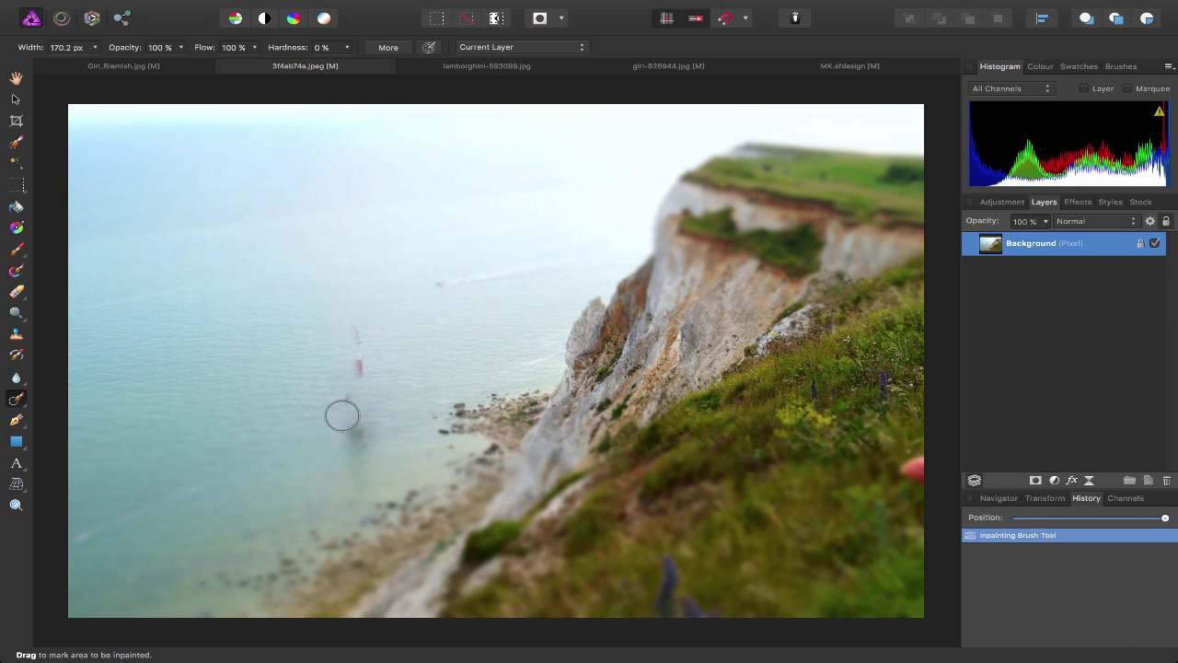
{"action": "mouse_move", "coordinate": [346, 315]}
{"action": "left_mouse_down"}
{"action": "mouse_move", "coordinate": [358, 334]}
{"action": "mouse_move", "coordinate": [358, 439]}
{"action": "left_mouse_up"}
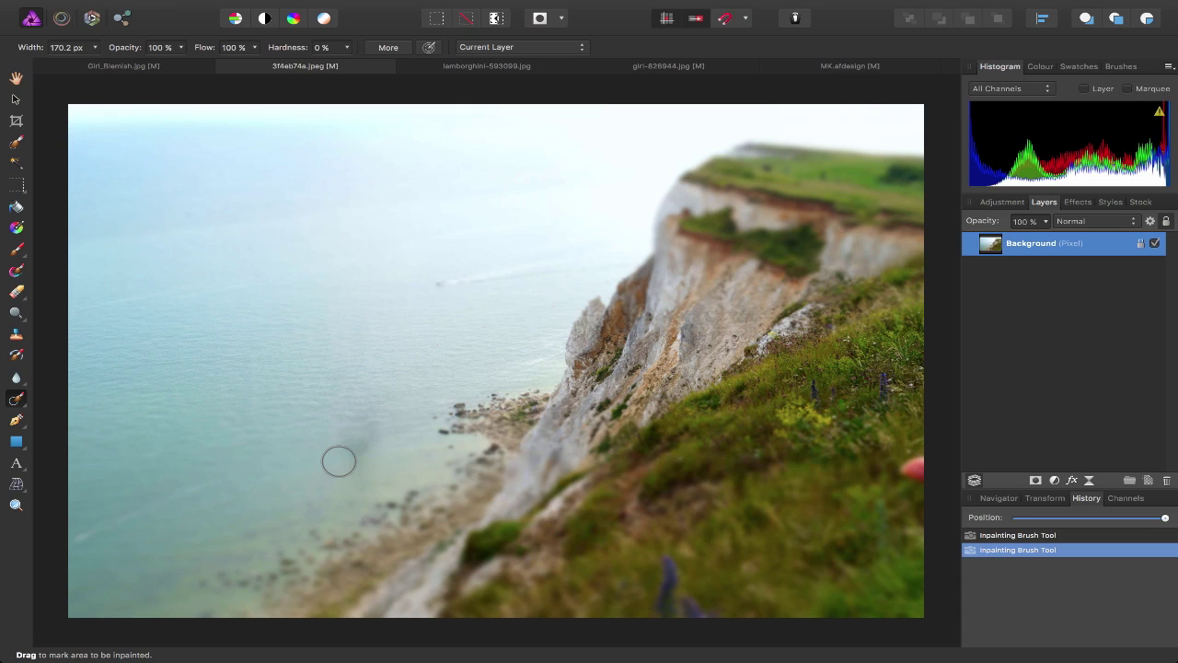
{"action": "left_click", "coordinate": [458, 68]}
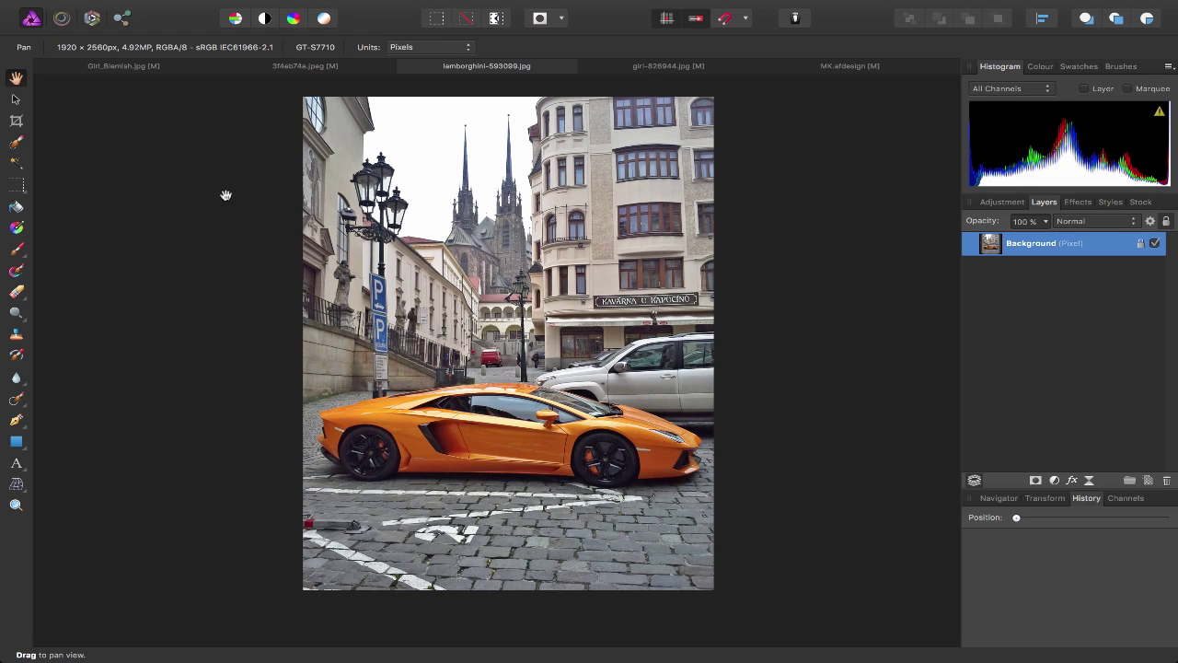
Step: Crop away the upper street scene, leaving a 1920 × 1663 px car photo
{"action": "left_click", "coordinate": [16, 121]}
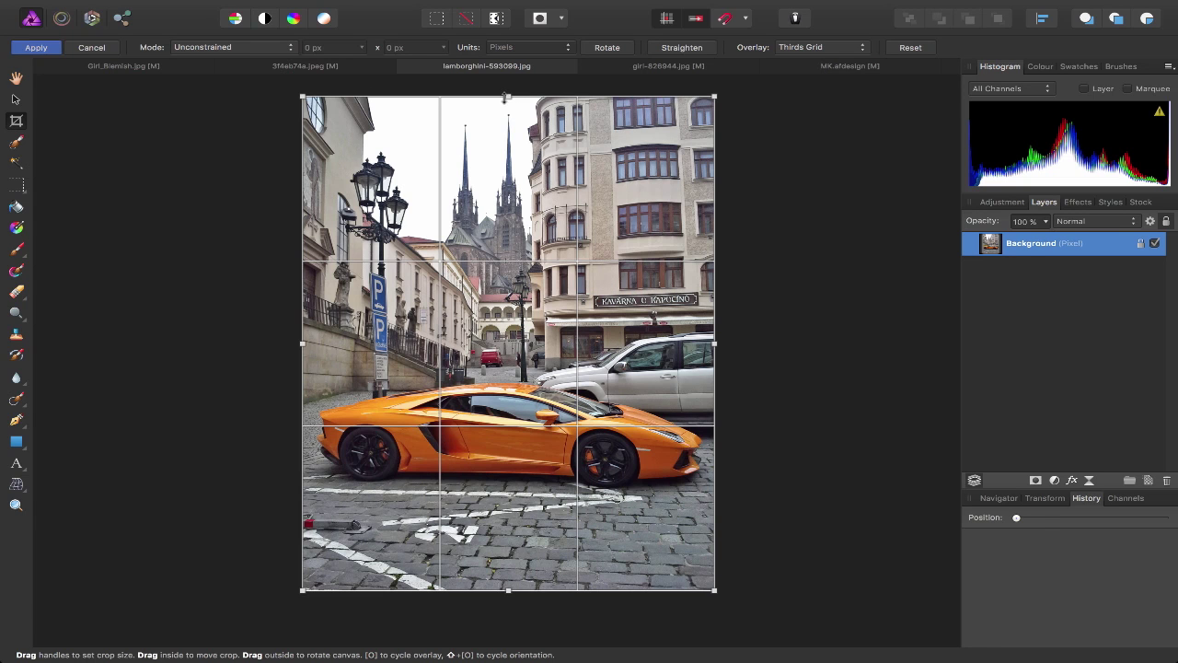
{"action": "left_click_drag", "start_coordinate": [508, 98], "coordinate": [508, 270]}
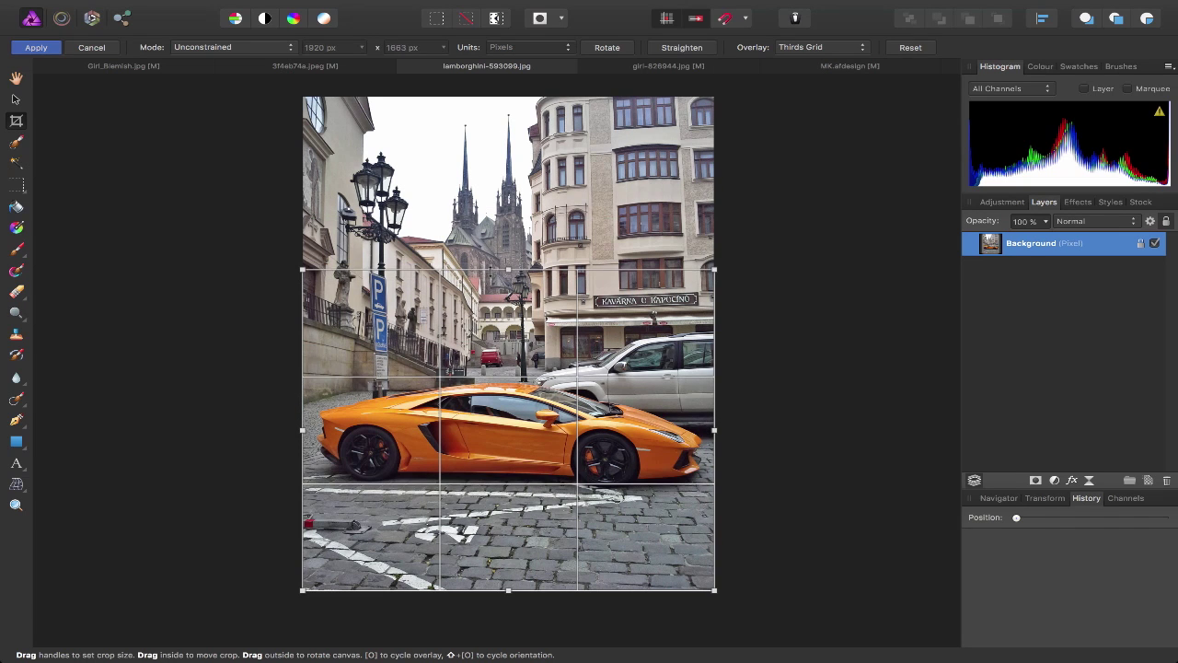
{"action": "left_click", "coordinate": [46, 48]}
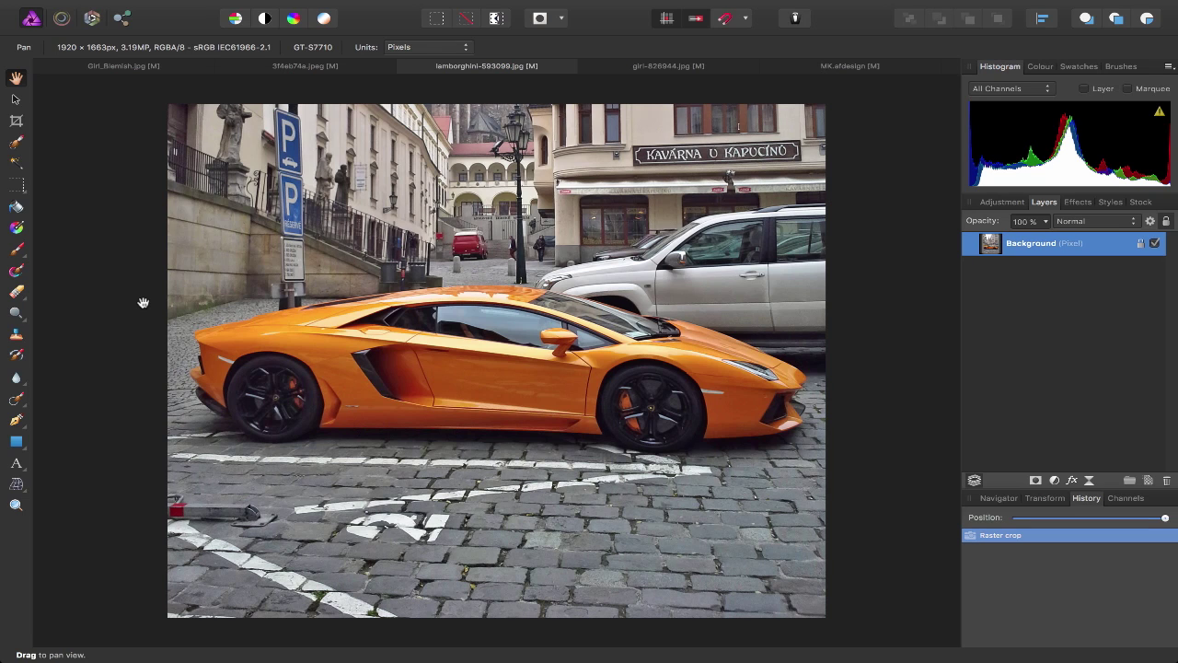
Step: In the girl portrait's Liquify persona, shrink the brush, reshape the face, and apply it
{"action": "left_click", "coordinate": [669, 66]}
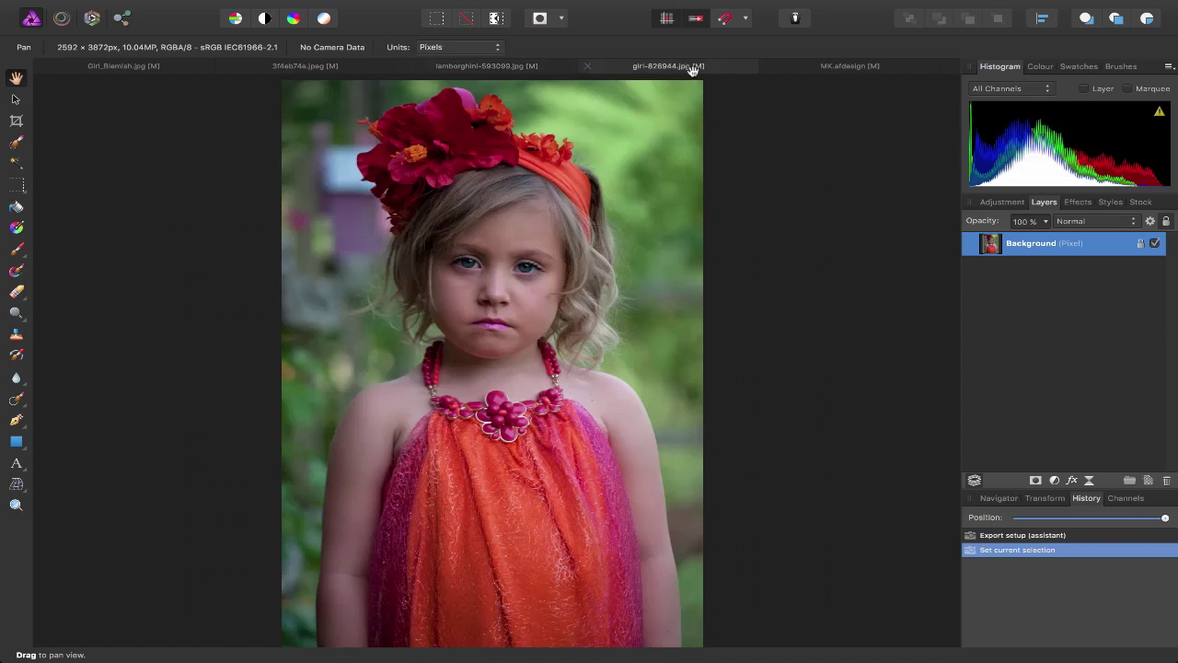
{"action": "left_click", "coordinate": [62, 17]}
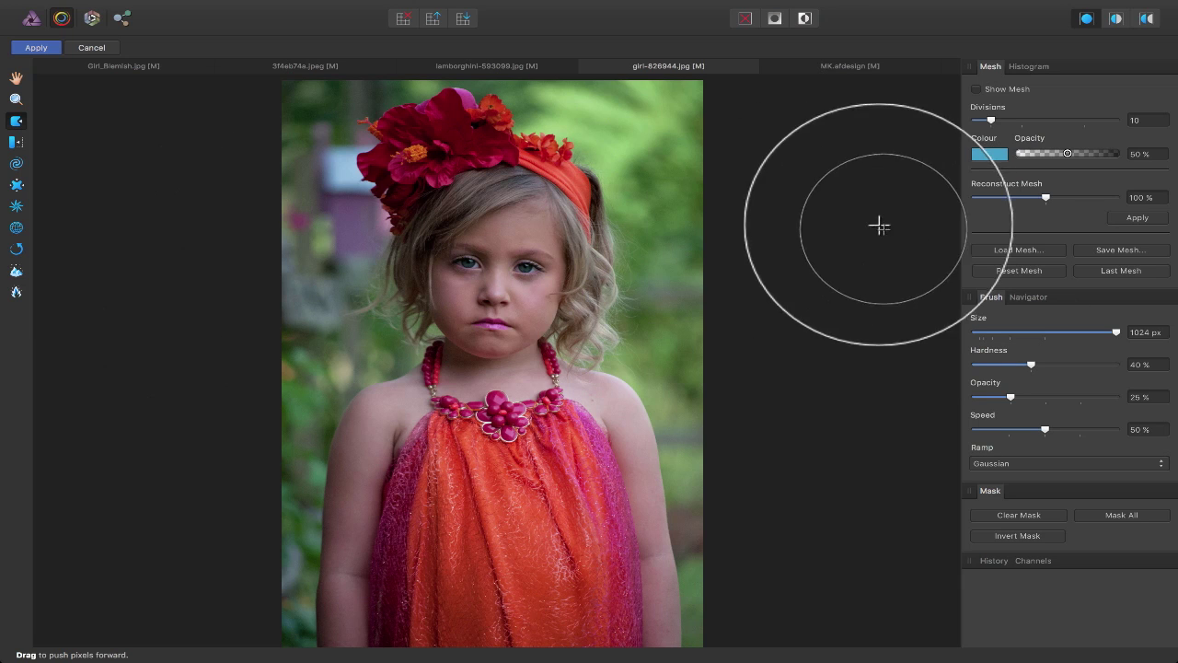
{"action": "mouse_move", "coordinate": [1116, 332]}
{"action": "left_mouse_down"}
{"action": "mouse_move", "coordinate": [1016, 333]}
{"action": "mouse_move", "coordinate": [992, 364]}
{"action": "left_mouse_up"}
{"action": "scroll", "coordinate": [705, 360], "scroll_direction": "up", "scroll_amount": 1}
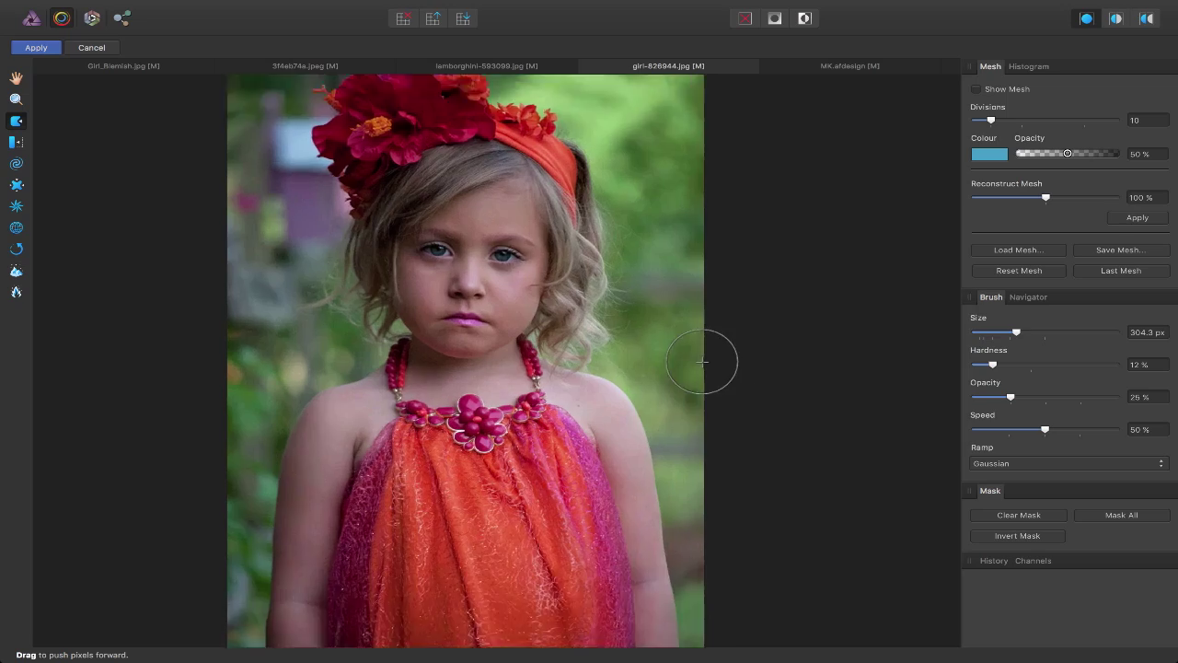
{"action": "scroll", "coordinate": [513, 376], "scroll_direction": "up", "scroll_amount": 4}
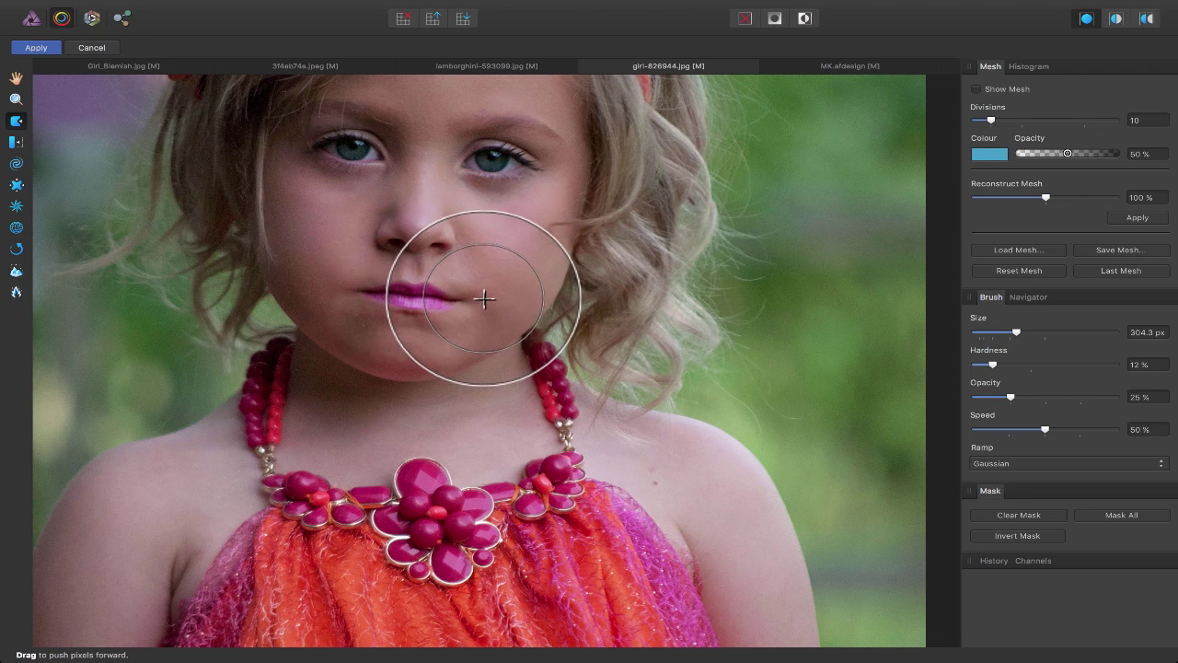
{"action": "left_click", "coordinate": [37, 46]}
Step: Preview the portrait as it looked before the Liquify step
{"action": "scroll", "coordinate": [627, 412], "scroll_direction": "down", "scroll_amount": 5}
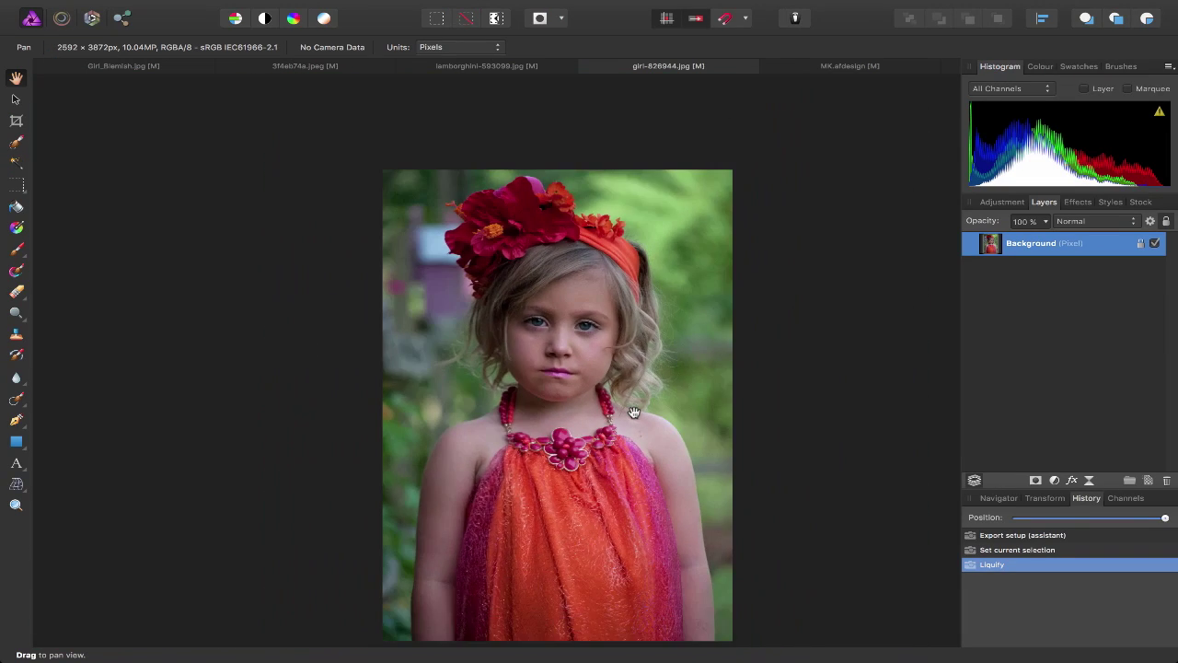
{"action": "scroll", "coordinate": [626, 411], "scroll_direction": "down", "scroll_amount": 1}
{"action": "scroll", "coordinate": [624, 412], "scroll_direction": "up", "scroll_amount": 1}
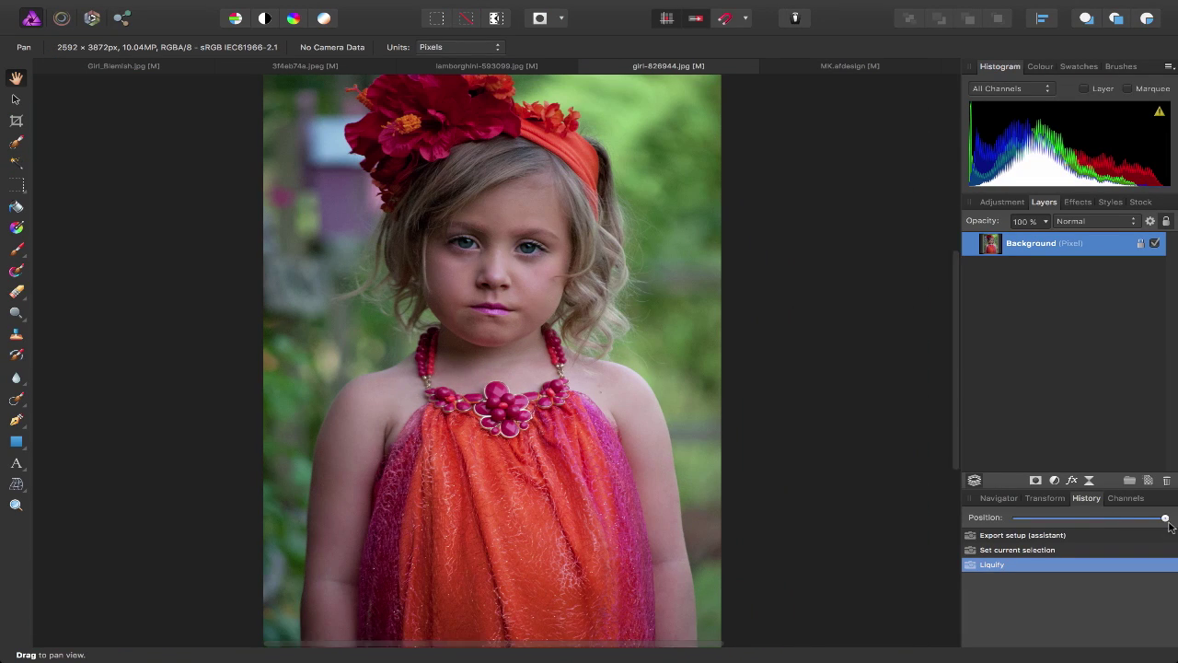
{"action": "mouse_move", "coordinate": [1165, 518]}
{"action": "left_mouse_down"}
{"action": "mouse_move", "coordinate": [963, 517]}
{"action": "mouse_move", "coordinate": [1166, 519]}
{"action": "left_mouse_up"}
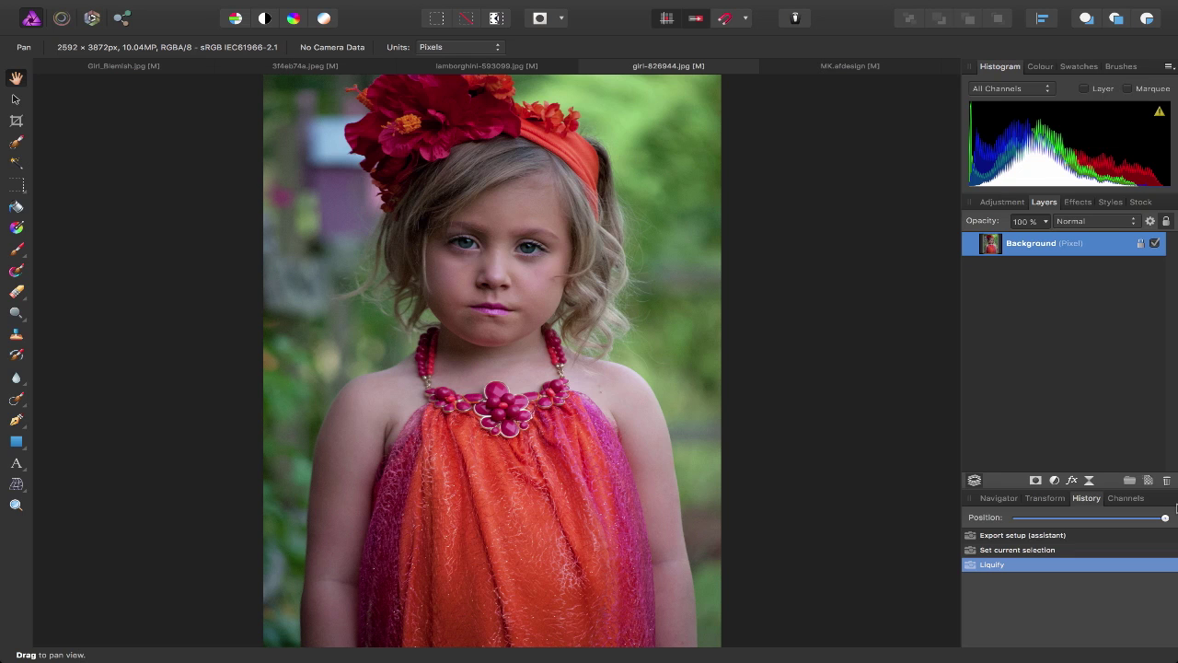
Step: In Develop, set Saturation to -100% and Blackpoint to 13%, then view the Lens and Details tabs
{"action": "left_click", "coordinate": [91, 18]}
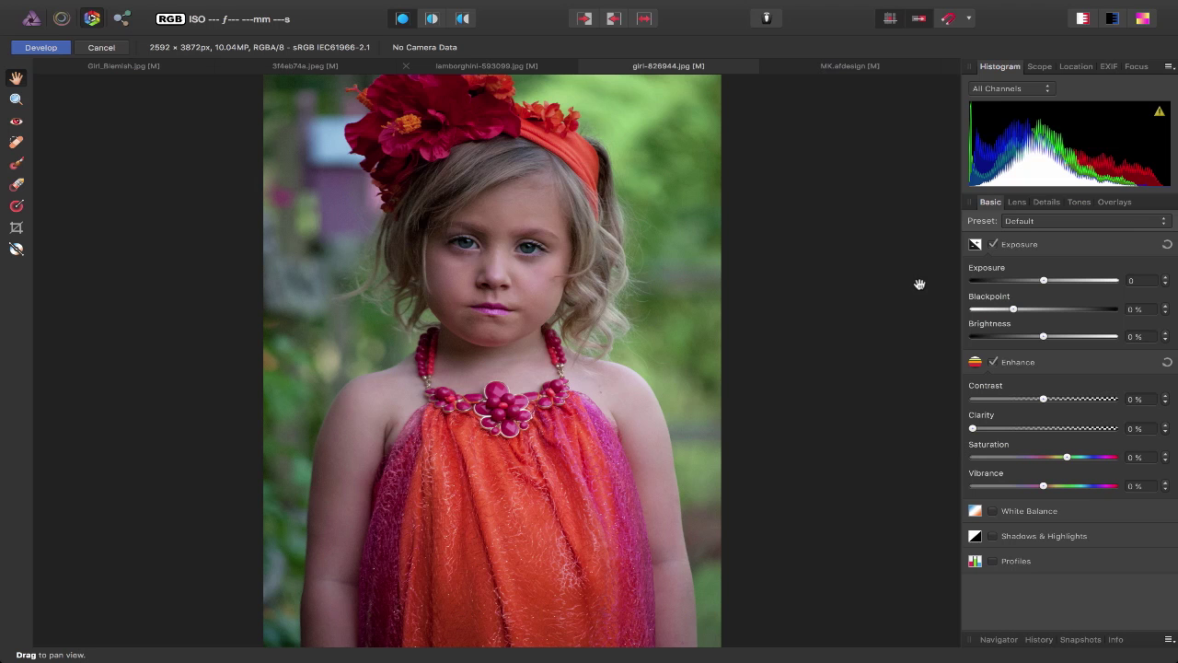
{"action": "left_click_drag", "start_coordinate": [1066, 458], "coordinate": [937, 452]}
{"action": "left_click_drag", "start_coordinate": [1015, 309], "coordinate": [1066, 312]}
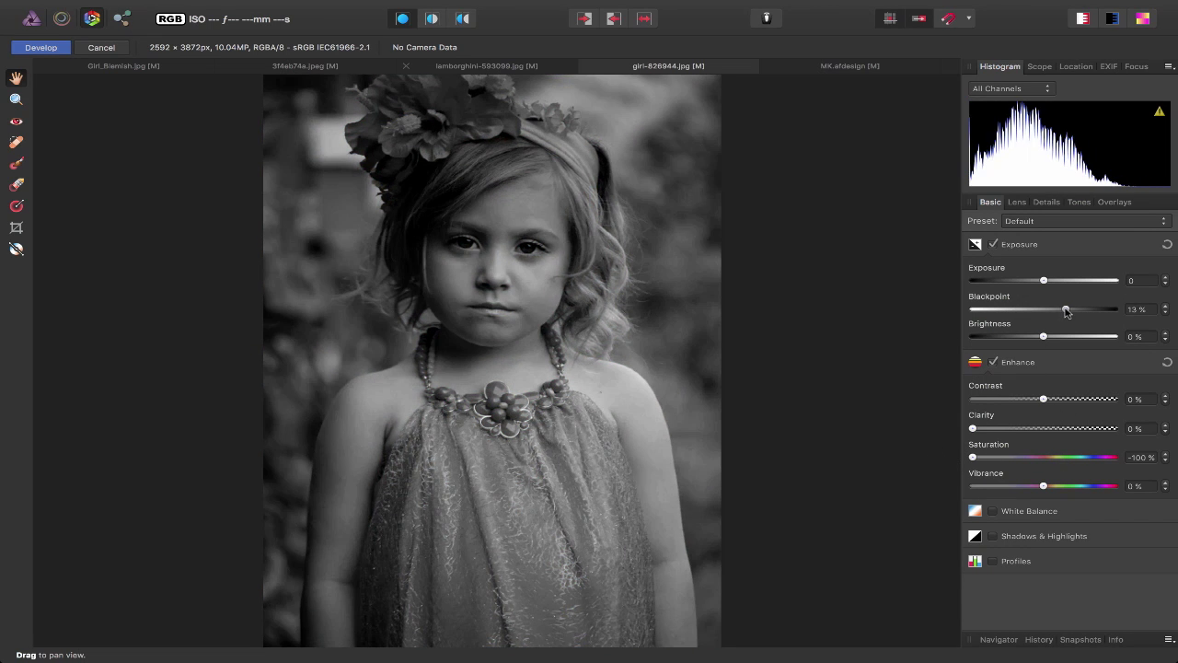
{"action": "left_click", "coordinate": [1017, 204]}
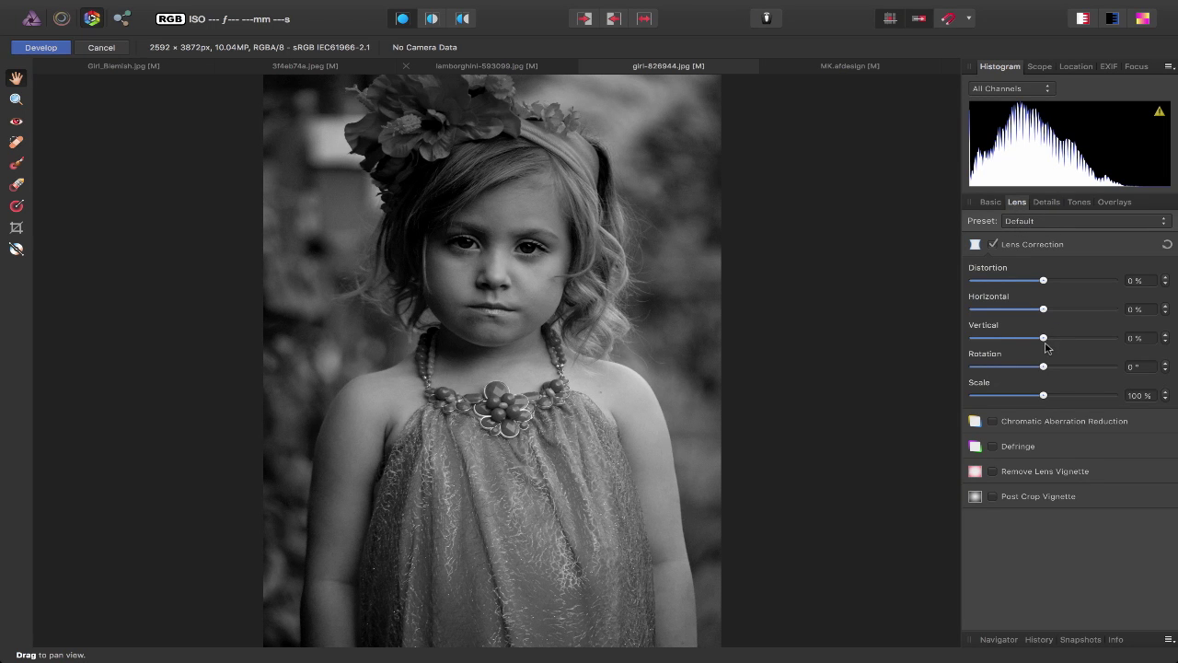
{"action": "left_click", "coordinate": [1047, 202]}
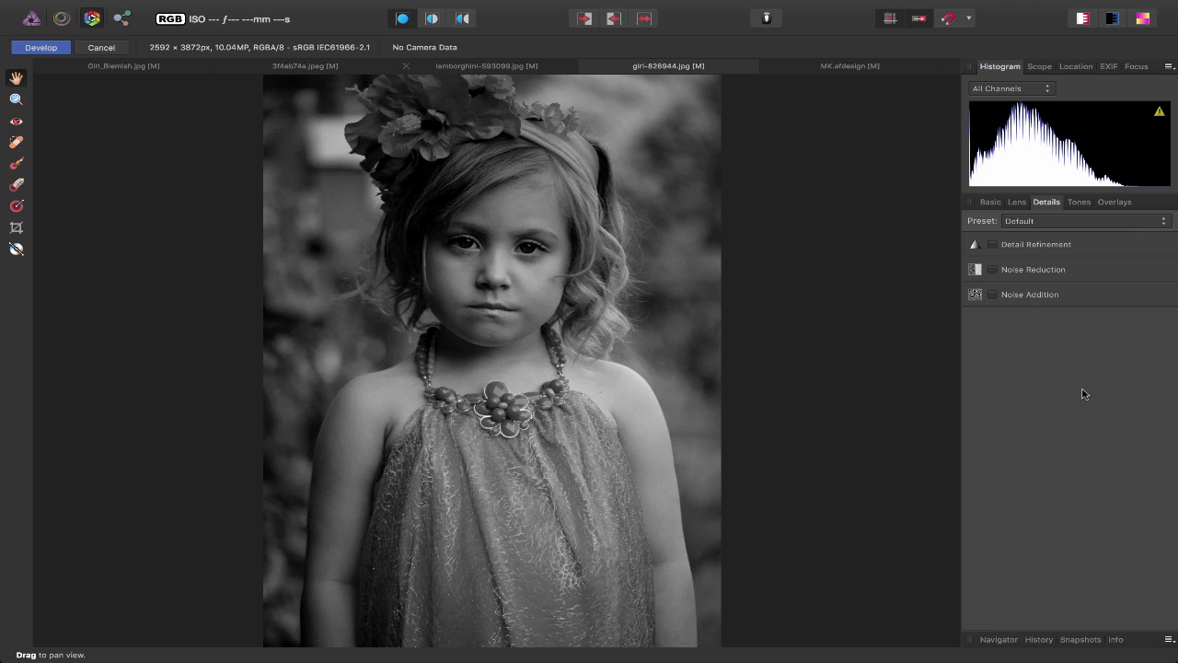
Step: Cancel the black-and-white develop, switch to the Move tool, and dismiss the File > Export dialog
{"action": "left_click", "coordinate": [101, 47]}
{"action": "key", "text": "v"}
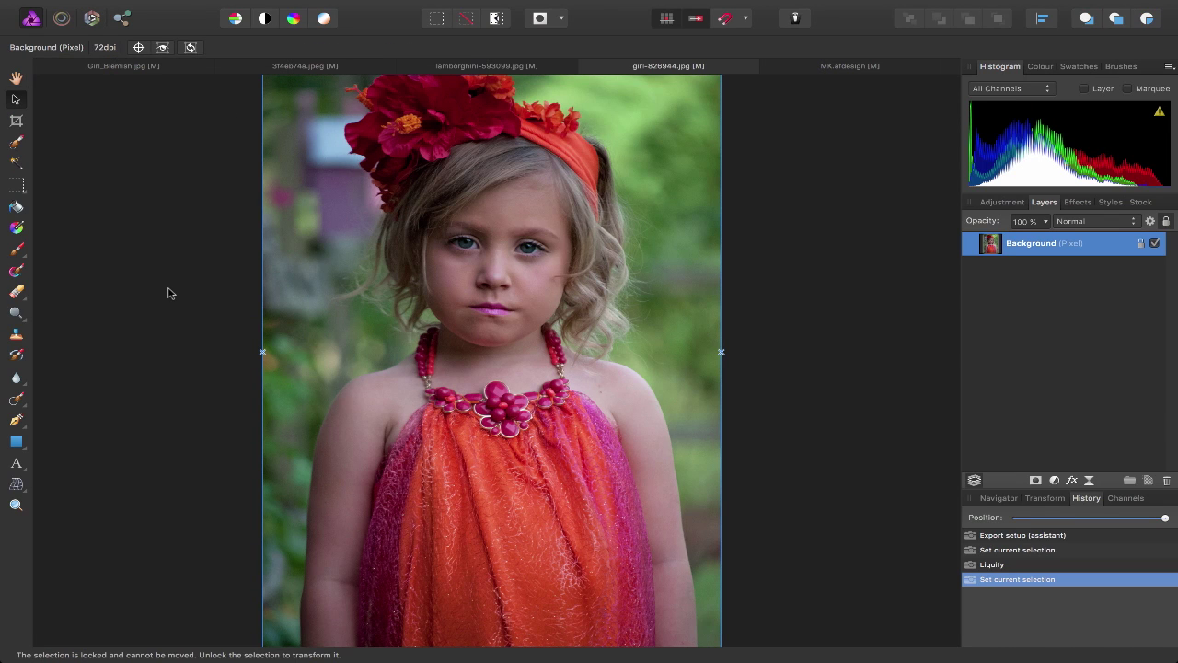
{"action": "mouse_move", "coordinate": [218, 4]}
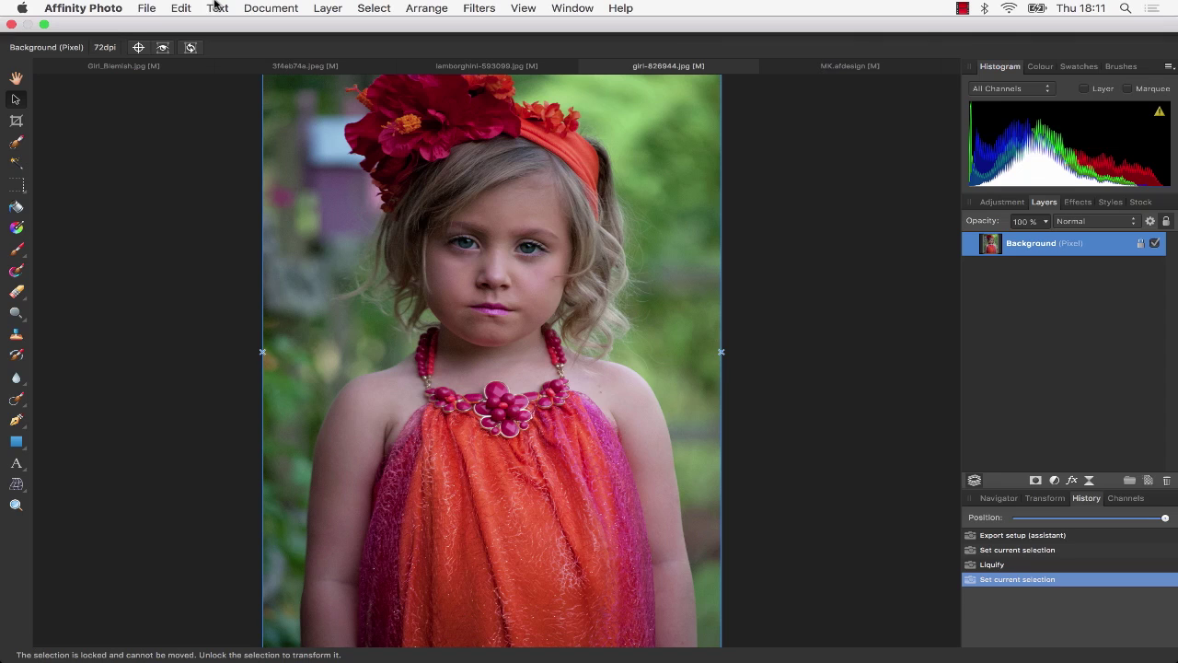
{"action": "left_click", "coordinate": [146, 7]}
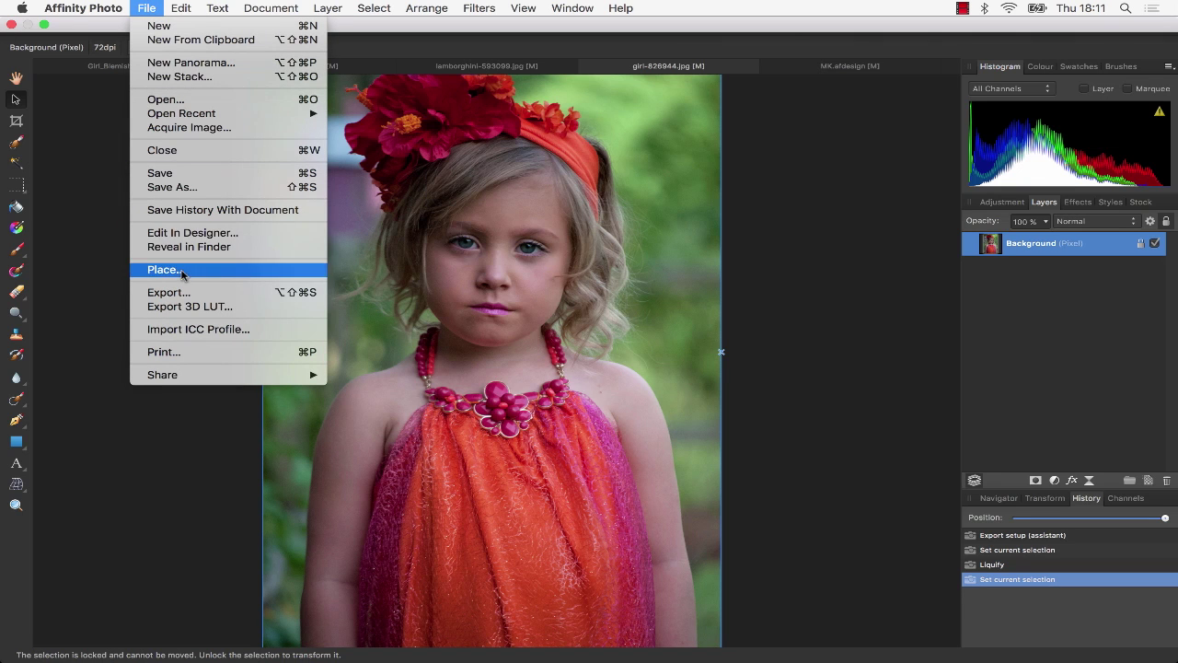
{"action": "key", "text": "Escape"}
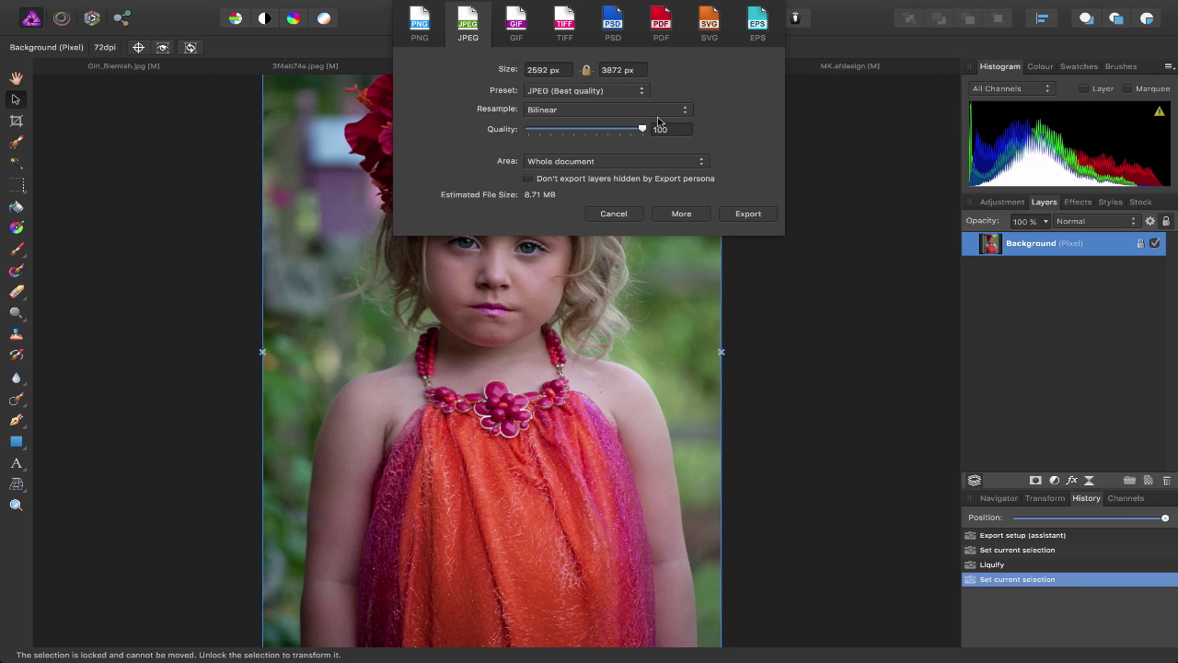
{"action": "left_click", "coordinate": [616, 215]}
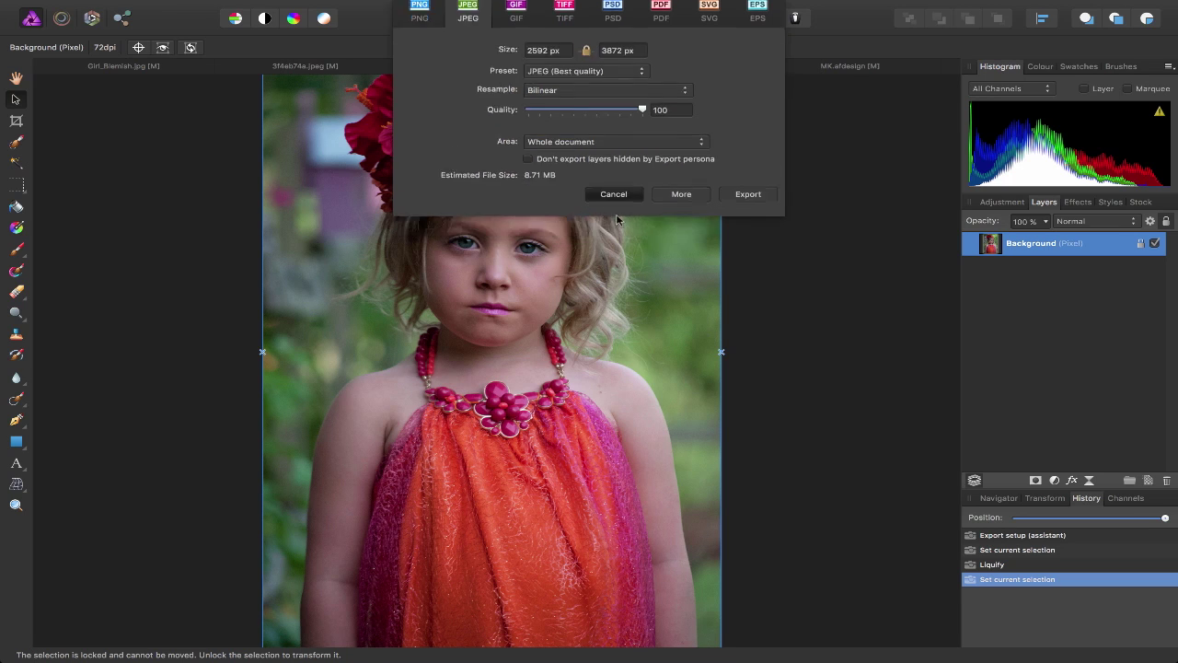
Step: In MK.afdesign, make 600×600 PNG-24 slices Cover 1–4 from the four cover layers
{"action": "left_click", "coordinate": [852, 69]}
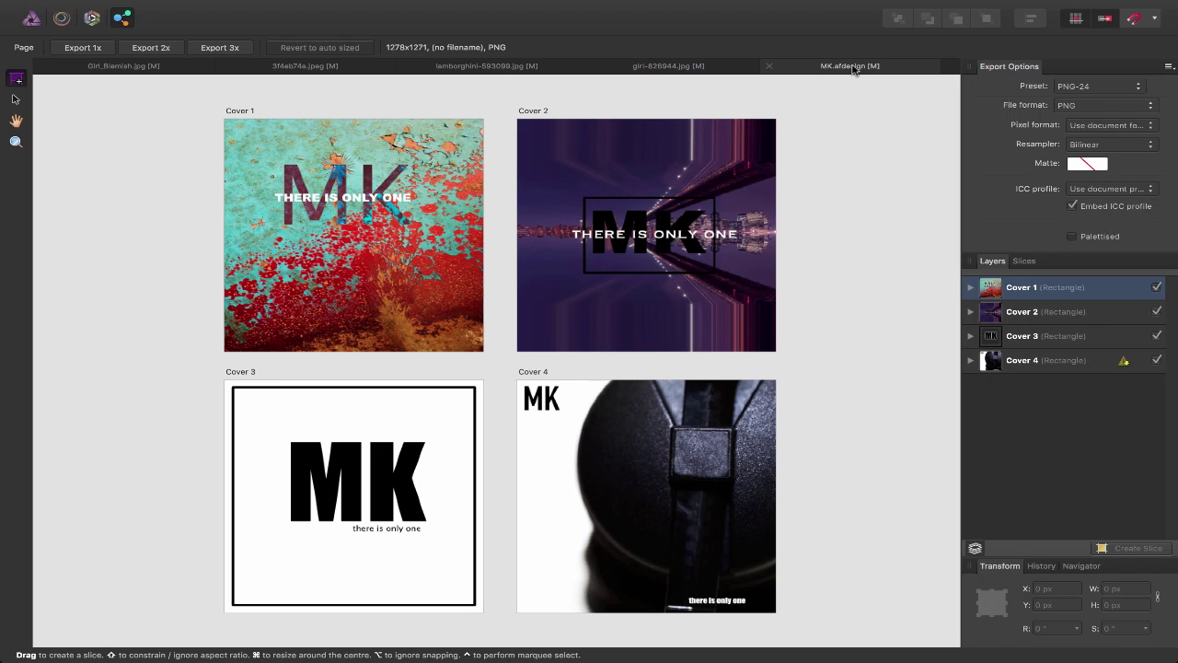
{"action": "left_click", "coordinate": [1045, 364], "text": "shift"}
{"action": "left_click", "coordinate": [1139, 549]}
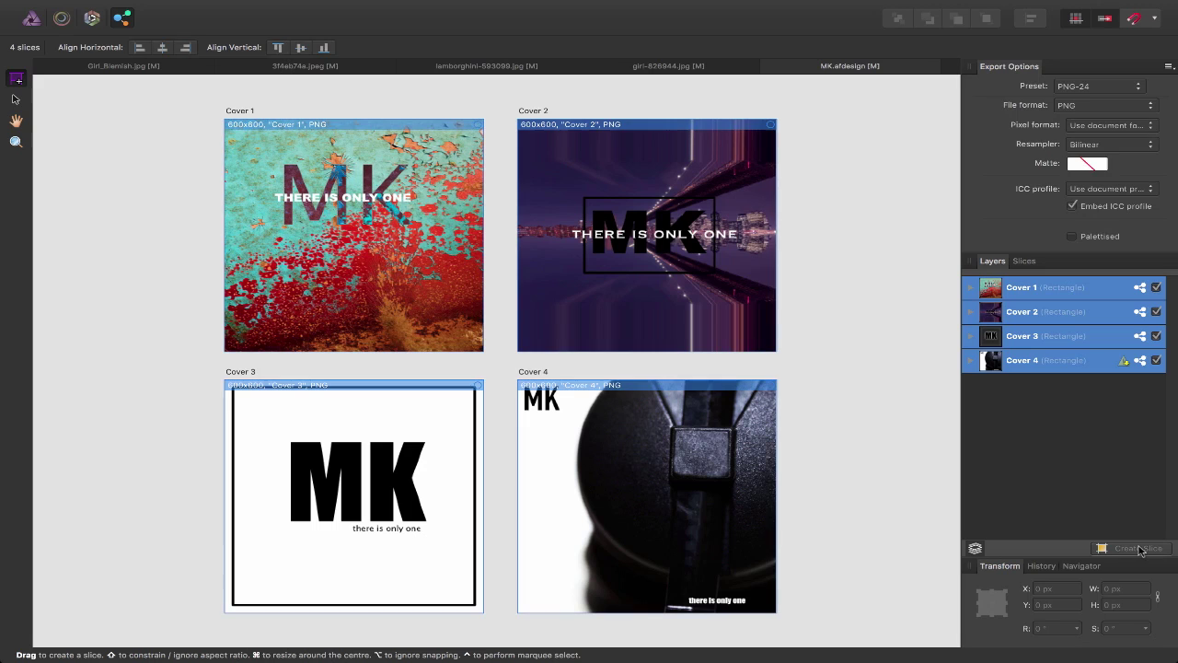
{"action": "left_click", "coordinate": [1026, 261]}
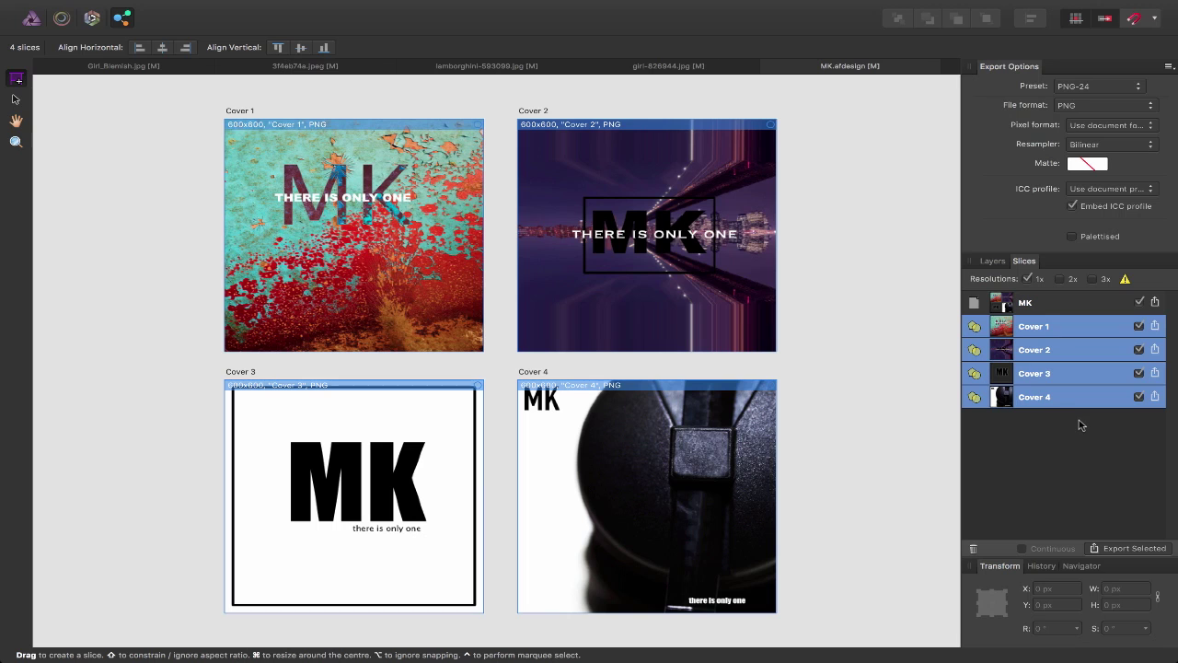
{"action": "left_click", "coordinate": [1105, 87]}
{"action": "left_click", "coordinate": [1011, 471]}
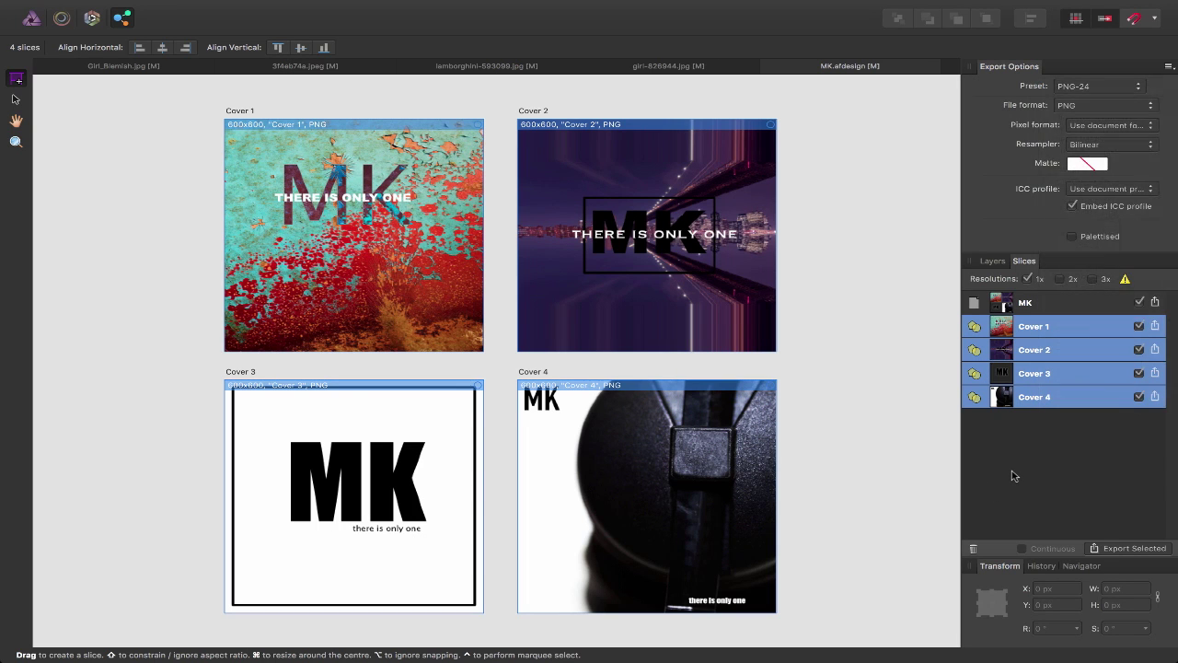